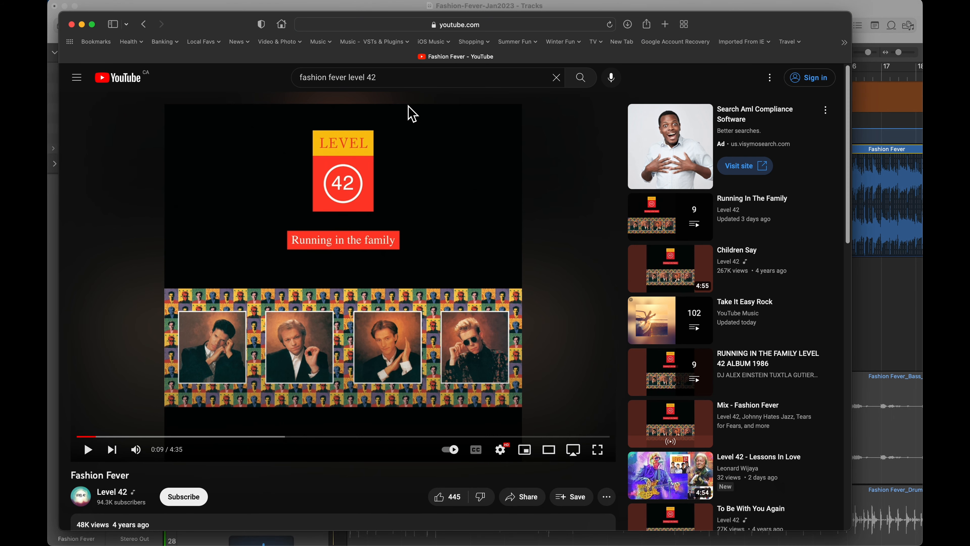
Switch to Logic Pro and play the Fashion Fever track with the cycle on over bars 12 to 16
key("super+Tab")
key("super+Tab")
key("super+Tab")
key("super+Tab")
key("super+Tab")
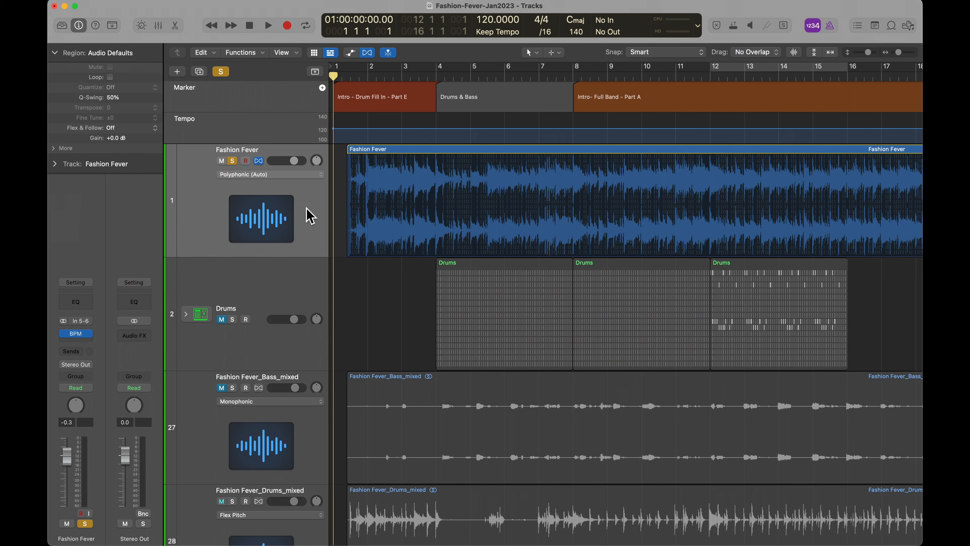
key("c")
key("space")
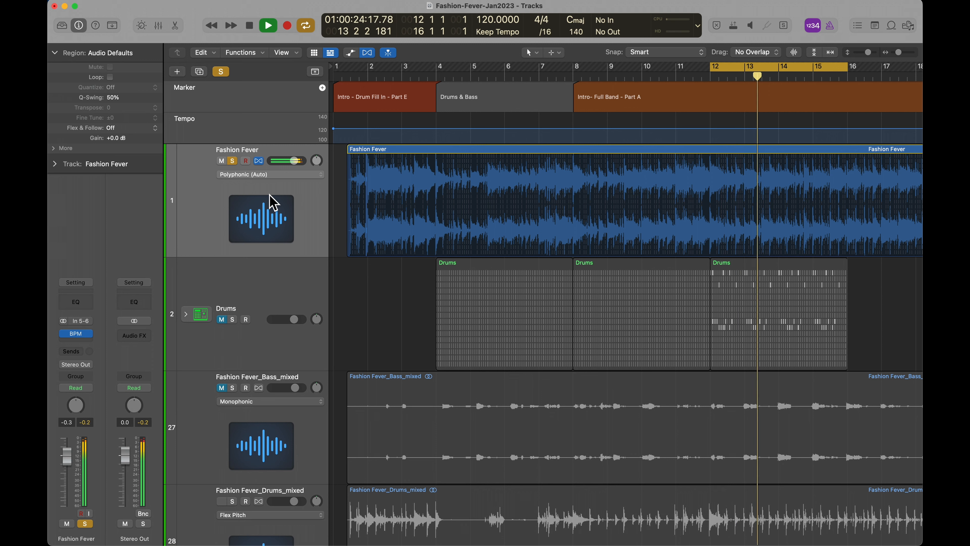
key("space")
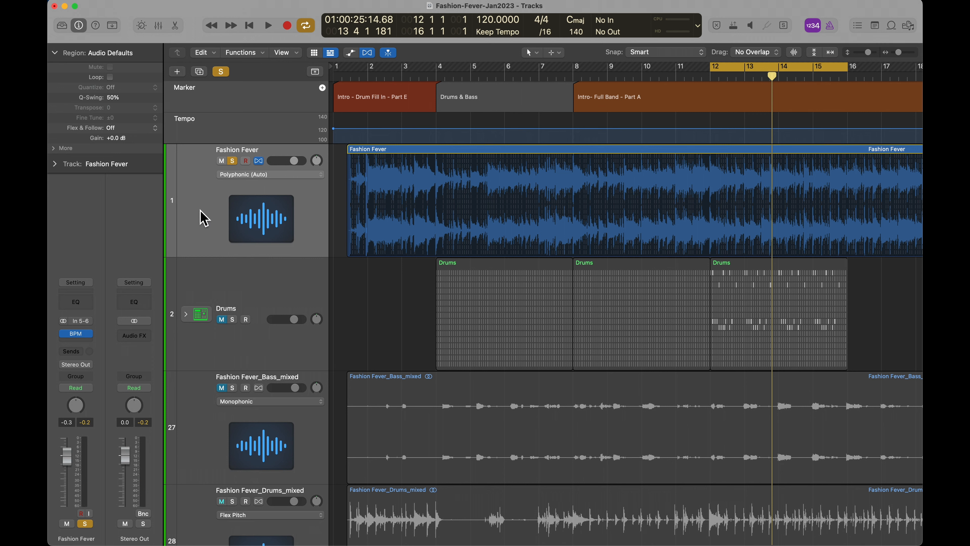
Open the Fashion Fever track's BPM Counter, mute the track and play the cycled section to detect its tempo
left_click(80, 334)
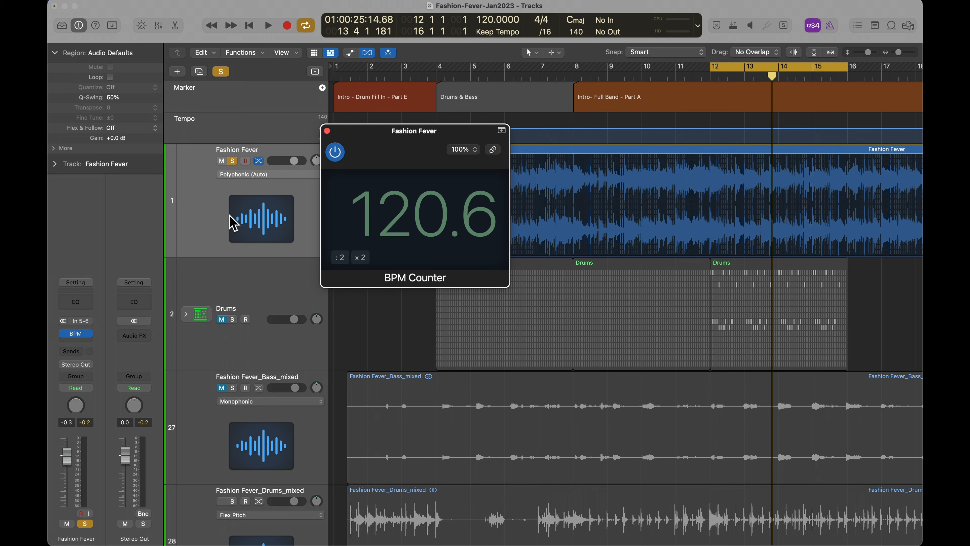
left_click(222, 161)
key("space")
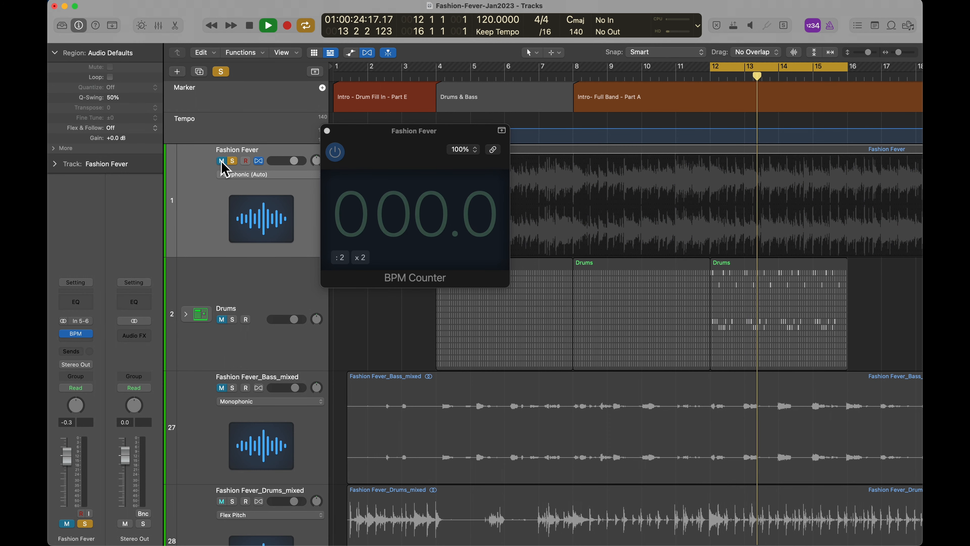
key("space")
Turn off the cycle and play the song from the beginning to measure its tempo, closing the BPM Counter at the end
left_click(305, 26)
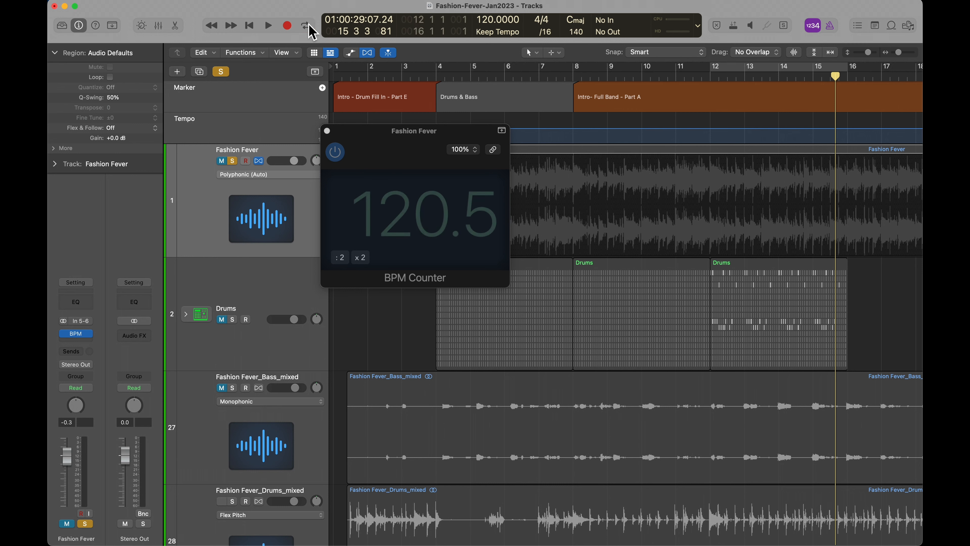
key("Return")
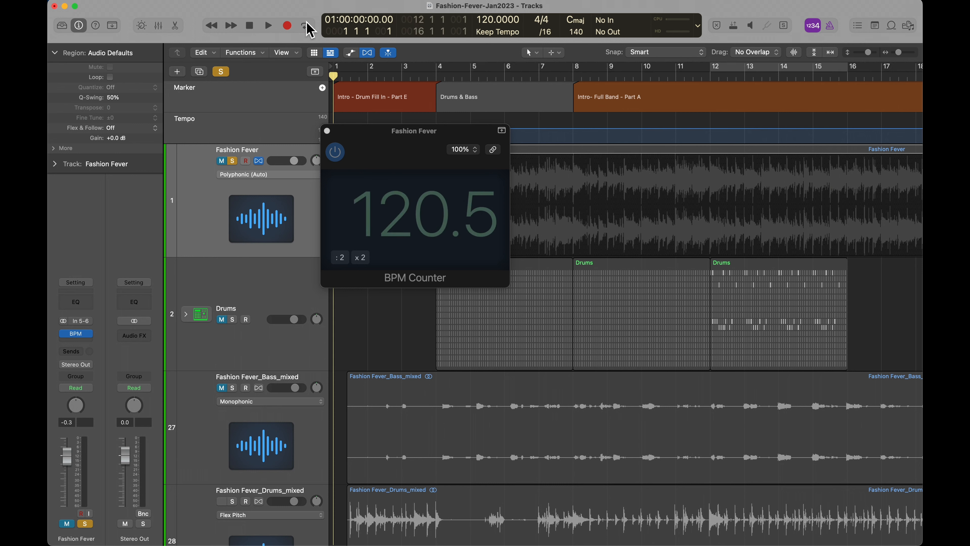
key("space")
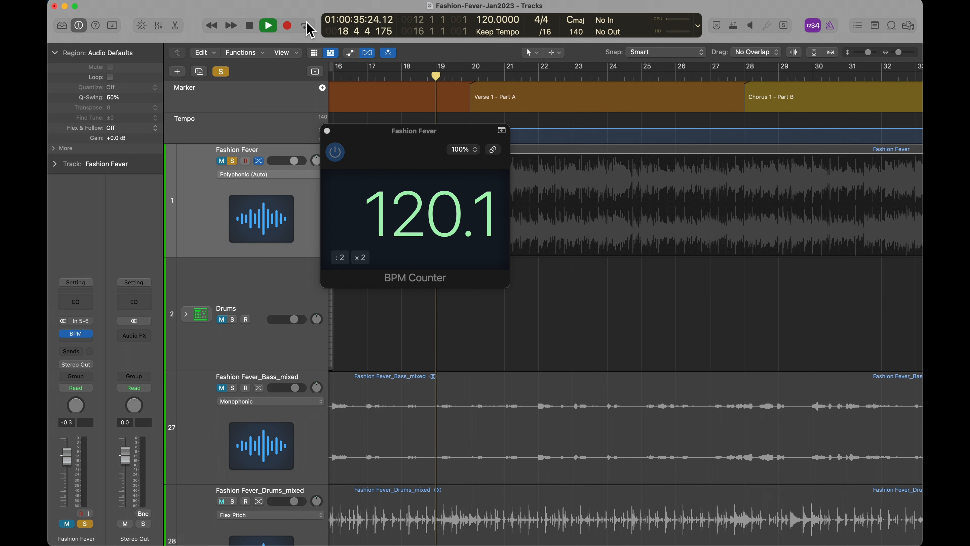
key("space")
left_click(327, 130)
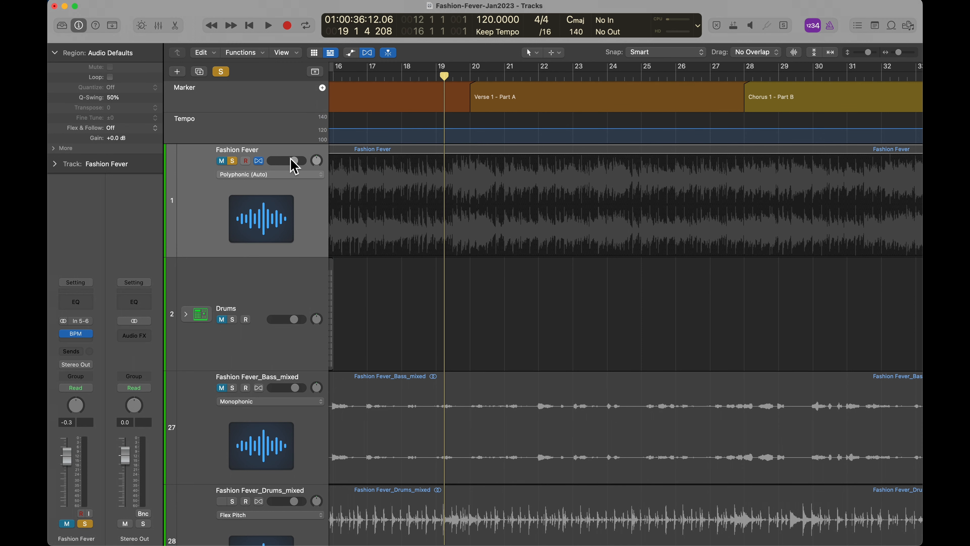
Open the Fashion Fever region in the Smart Tempo editor and examine its tempo analysis and the Constant/Variable options
key("e")
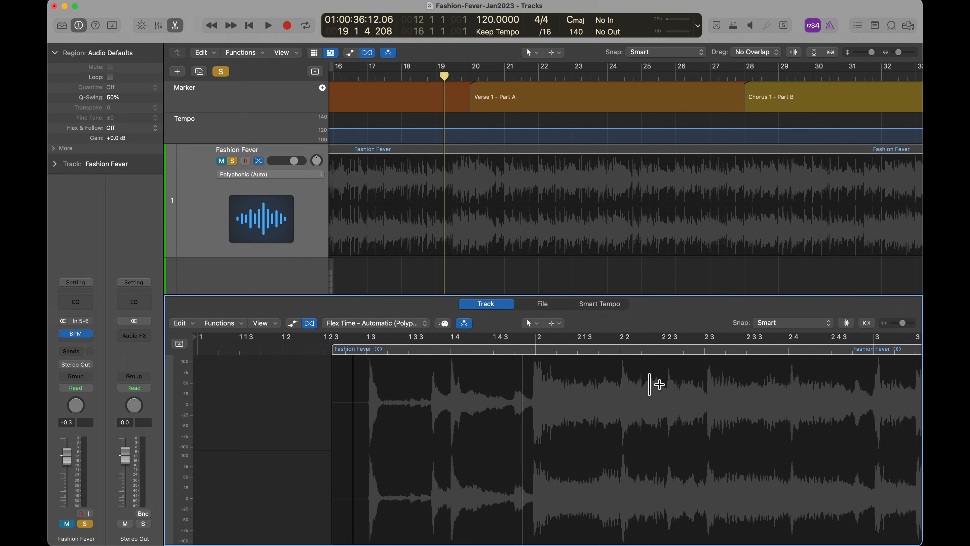
left_click(612, 308)
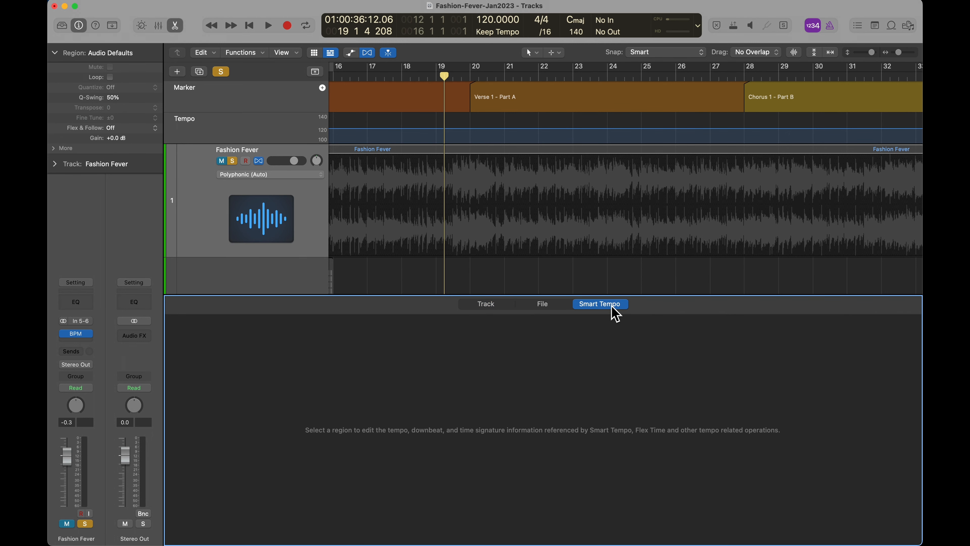
left_click(438, 173)
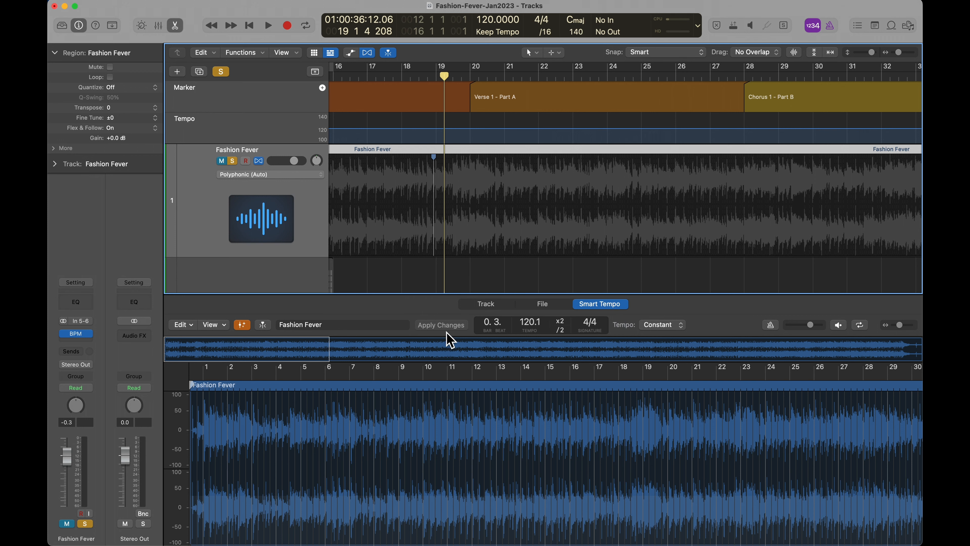
left_click(680, 325)
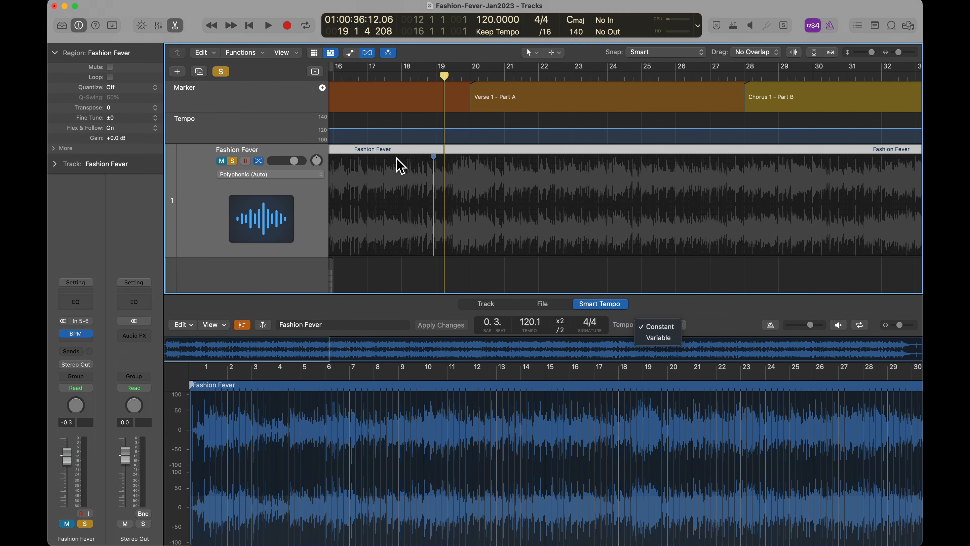
left_click(285, 141)
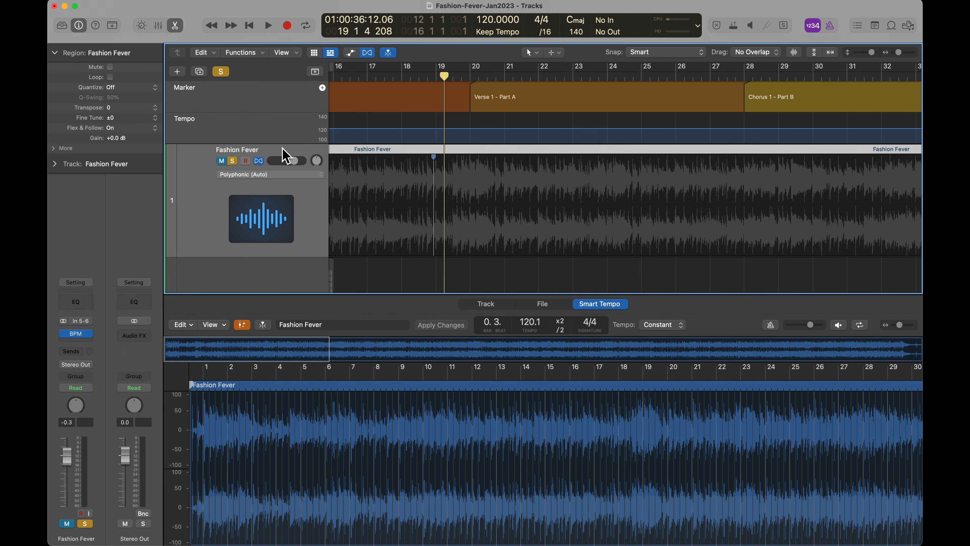
Make the Tempo track taller and place the playhead at bar 2, with the Smart Tempo editor closed
left_click_drag(282, 141, 291, 188)
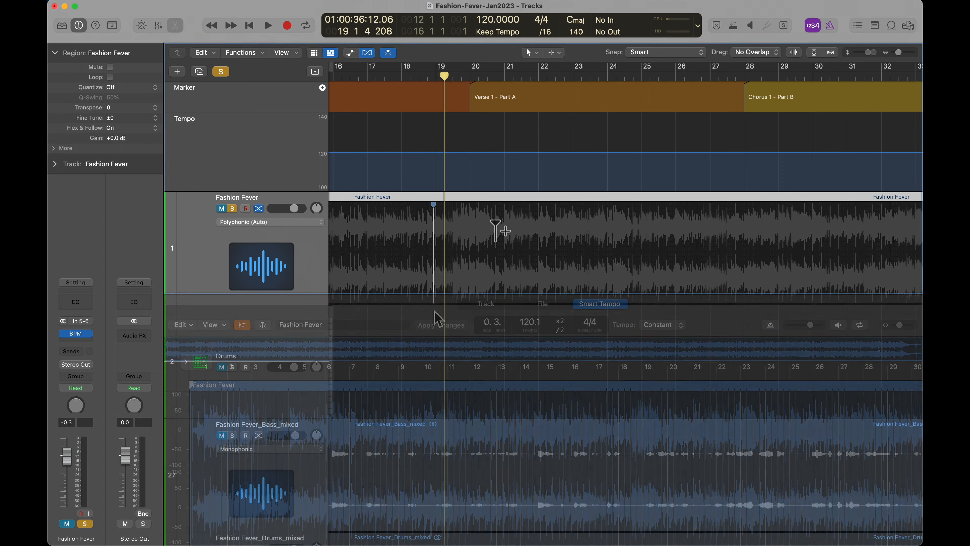
scroll(453, 232, "left", 12)
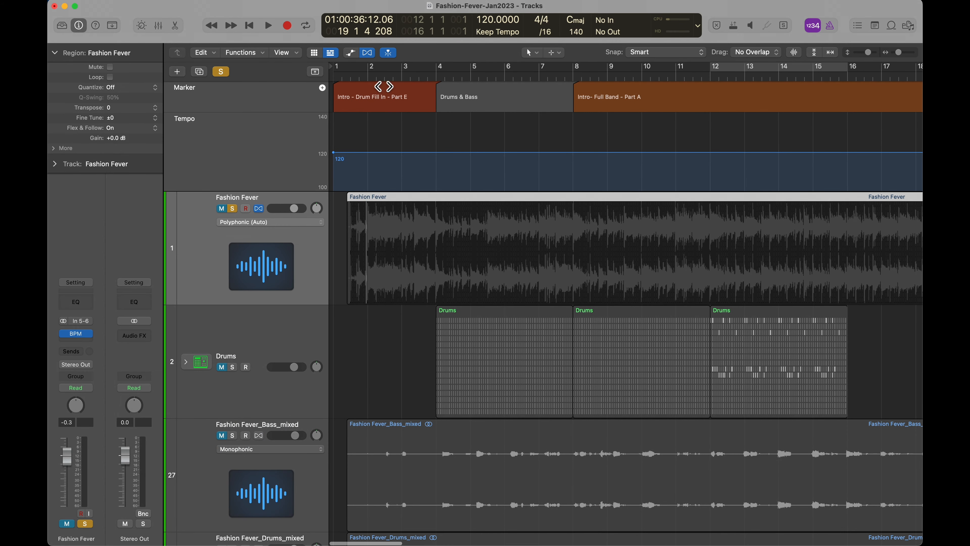
left_click(366, 78)
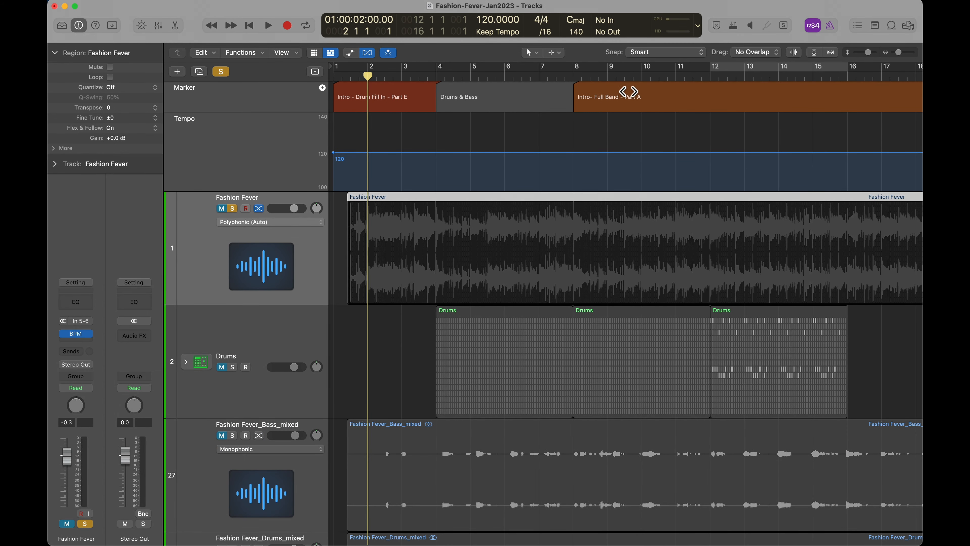
Turn on the metronome click and examine how the Fashion Fever waveform aligns with the downbeat of bar 2
left_click(835, 29)
key("super+Right")
key("super+Right")
key("super+Right")
key("super+Right")
key("super+Right")
key("super+Right")
key("super+Right")
key("super+Right")
key("super+Right")
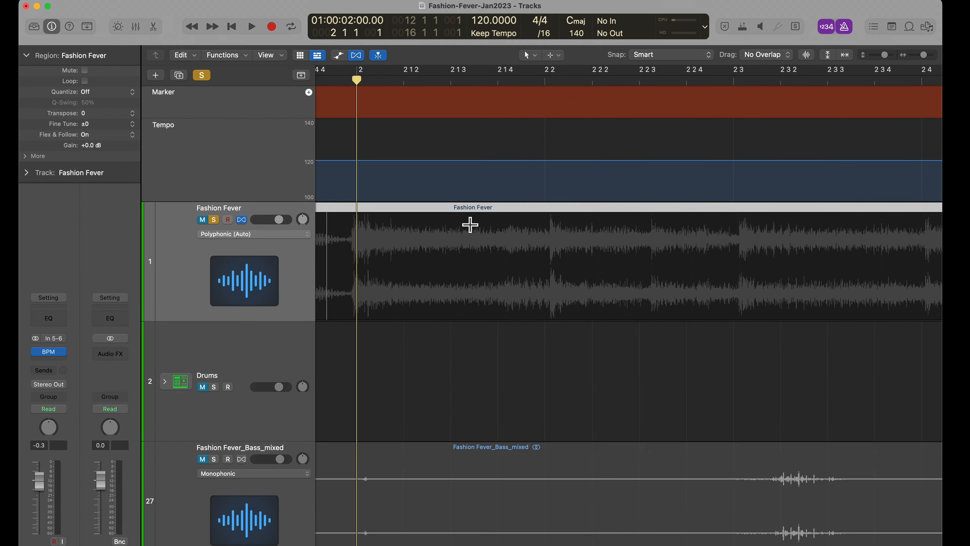
key("super+Right")
key("super+Right")
scroll(472, 231, "left", 3)
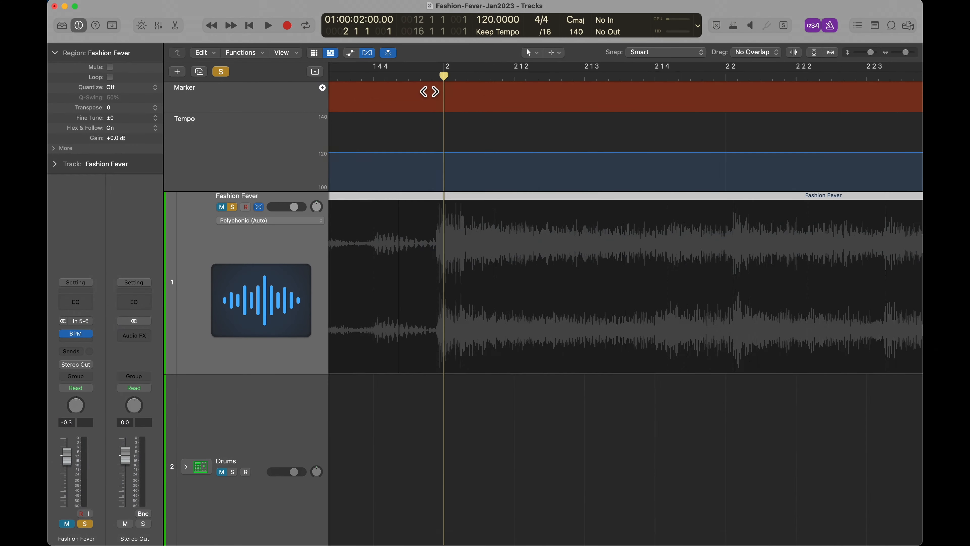
Unmute the Fashion Fever track and play the song from the beginning against the metronome
key("Return")
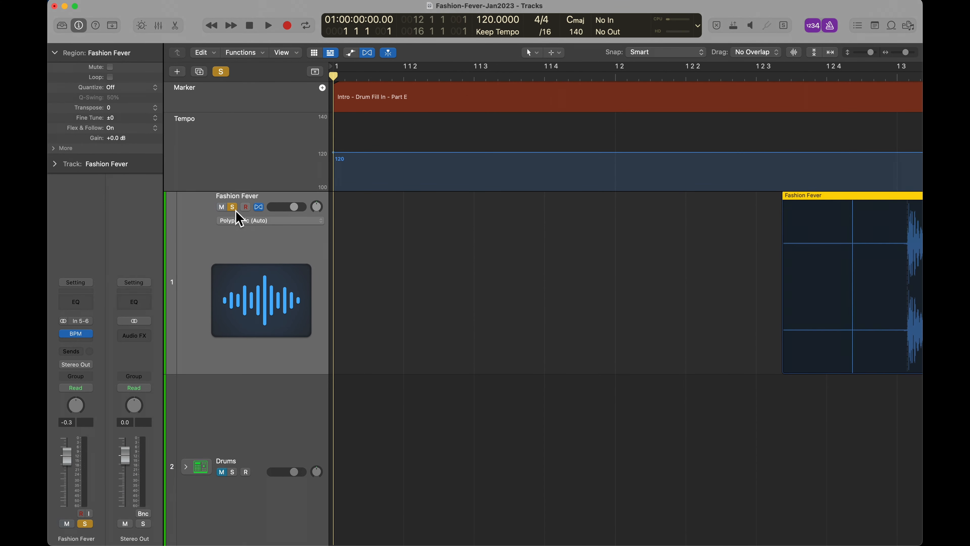
key("space")
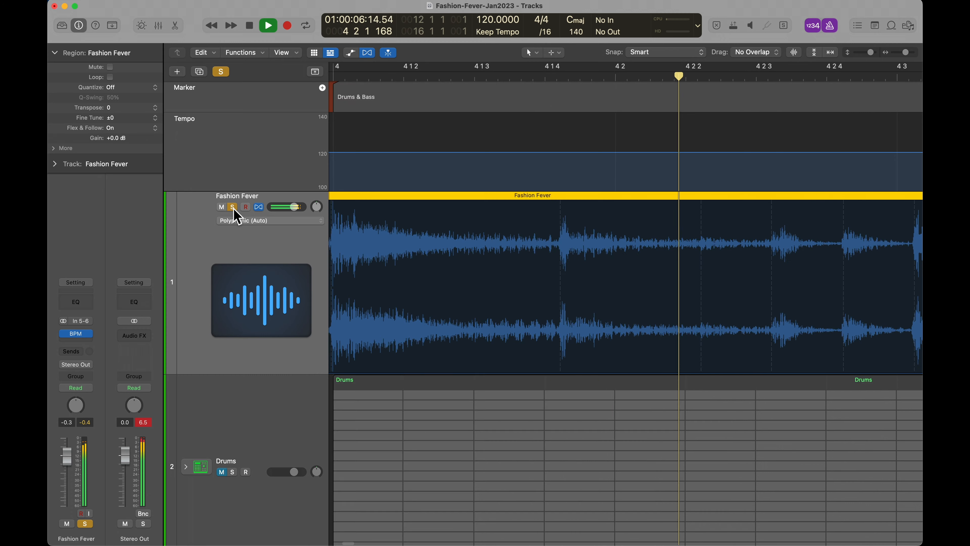
key("space")
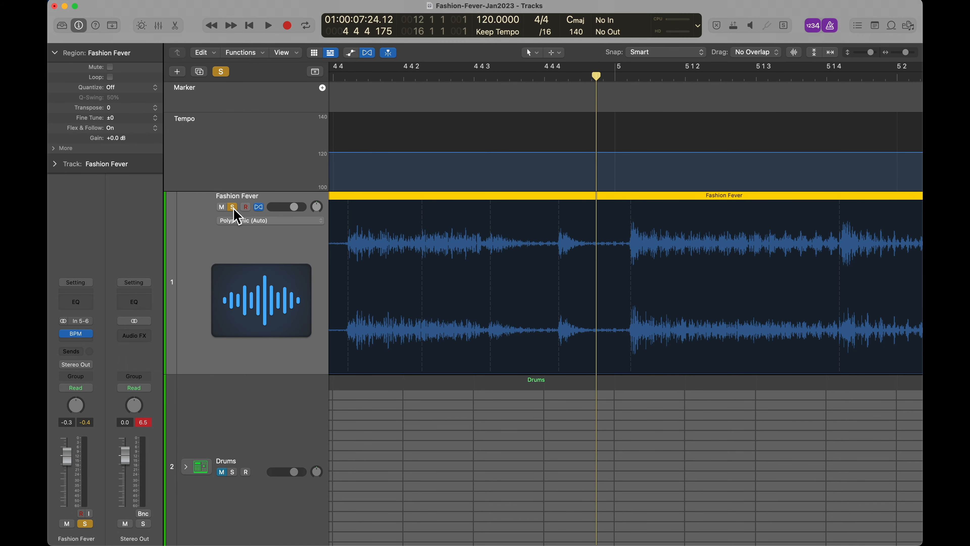
Reduce the height of the tracks and of the Marker and Tempo tracks, and bring the opening bars into view
key("super+Up")
key("super+Up")
key("super+Up")
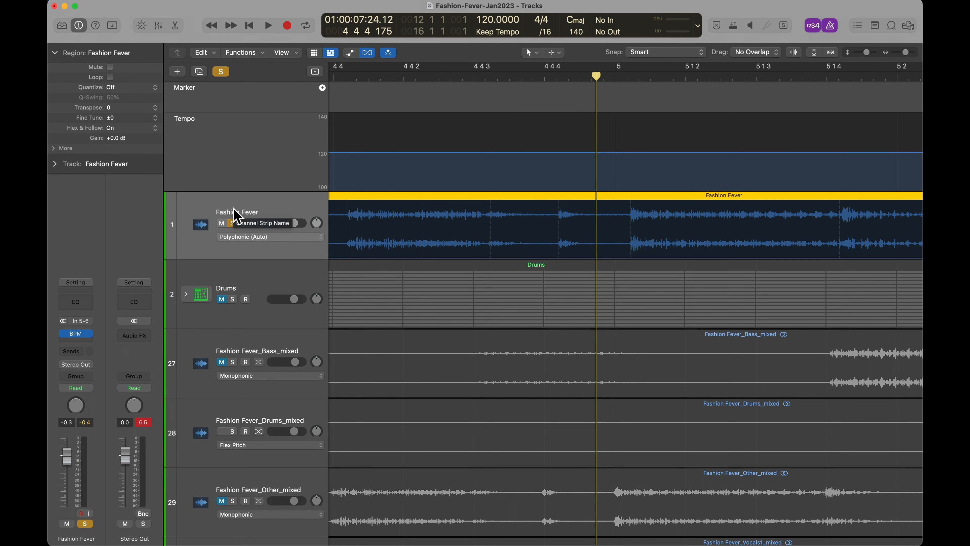
key("super+Up")
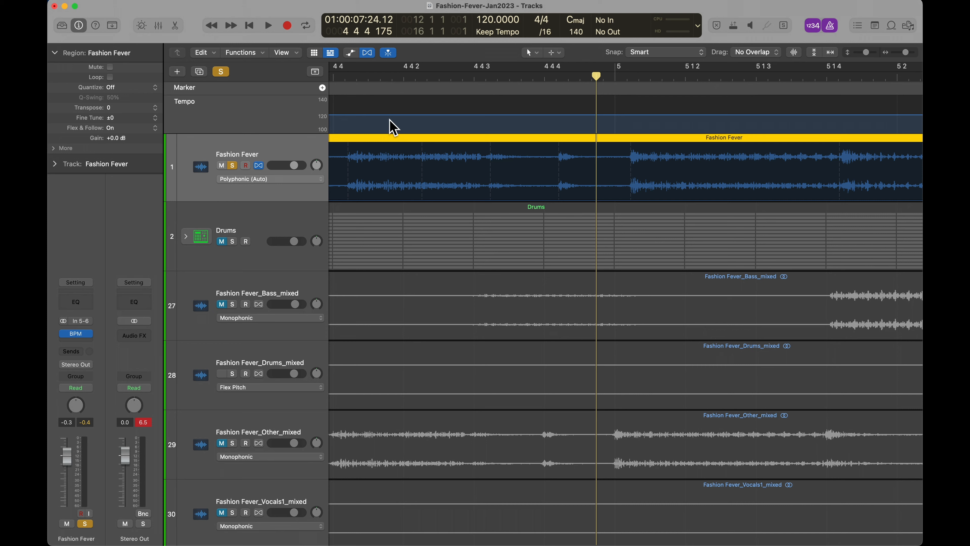
key("super+Left")
key("super+Left")
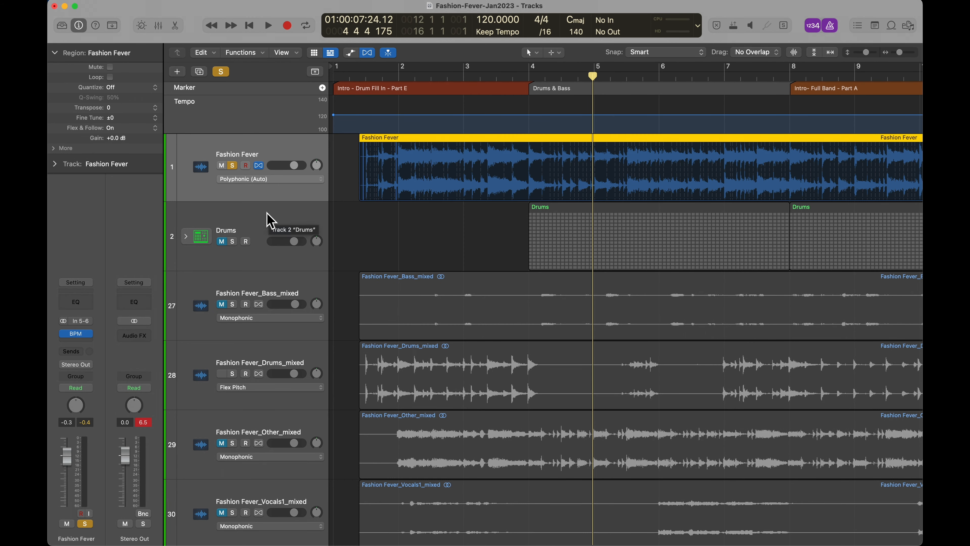
Select the Drums track with its three regions and check its DMD drum instrument
left_click(270, 220)
scroll(605, 237, "right", 10)
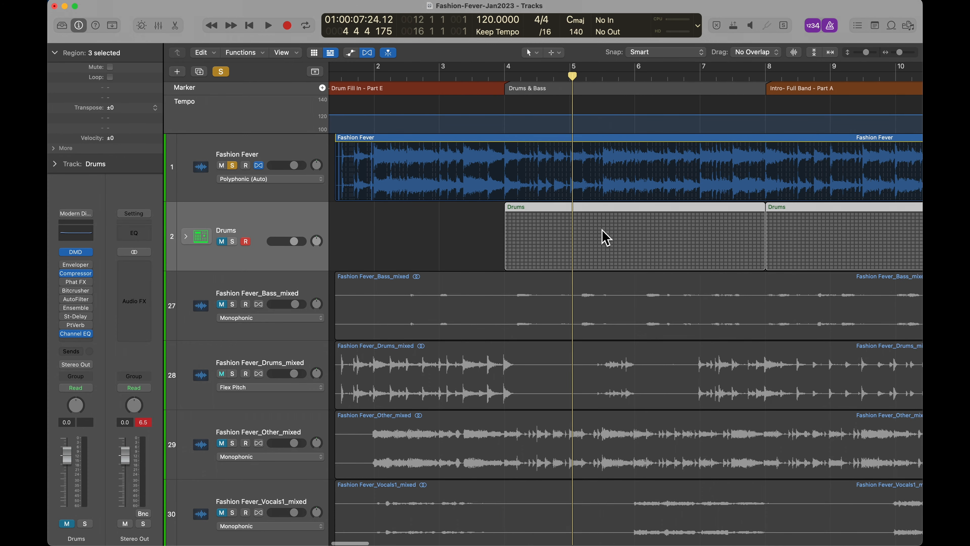
scroll(604, 235, "right", 5)
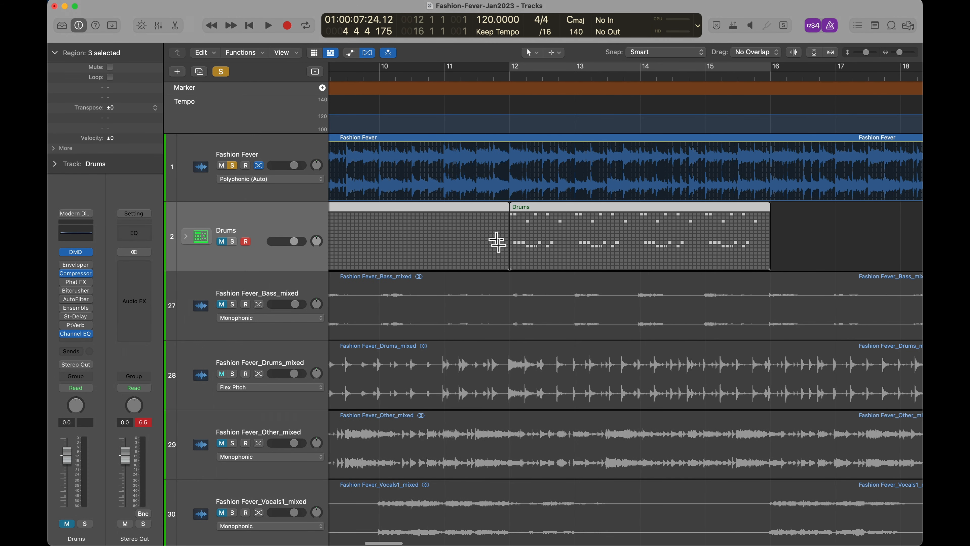
left_click(76, 253)
left_click(317, 6)
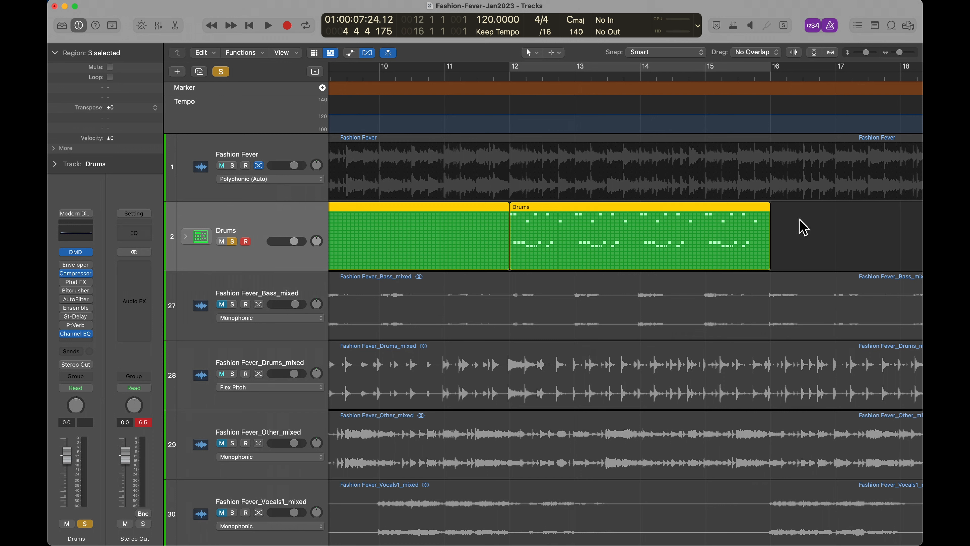
With the Drums track unmuted and soloed, cycle bars 12 to 16 and play its last region
right_click(798, 218)
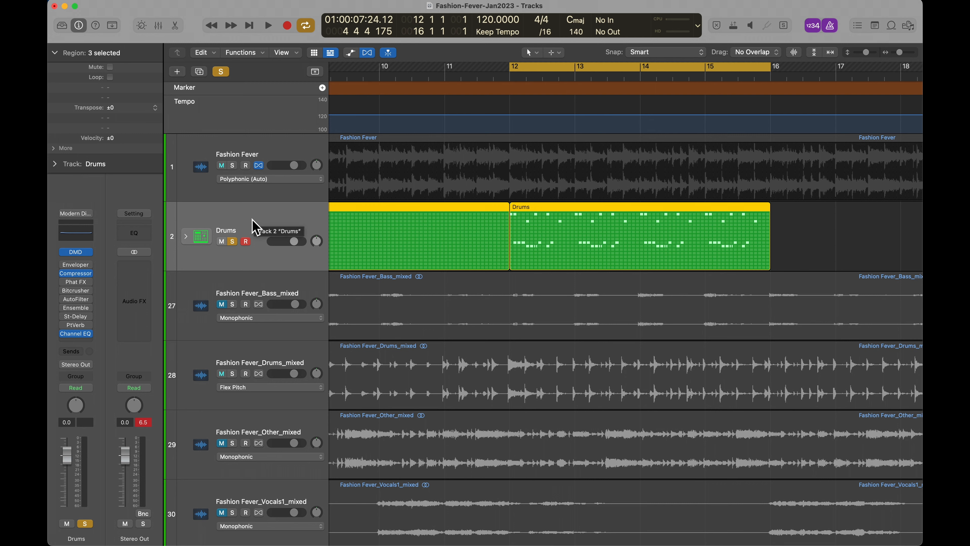
key("space")
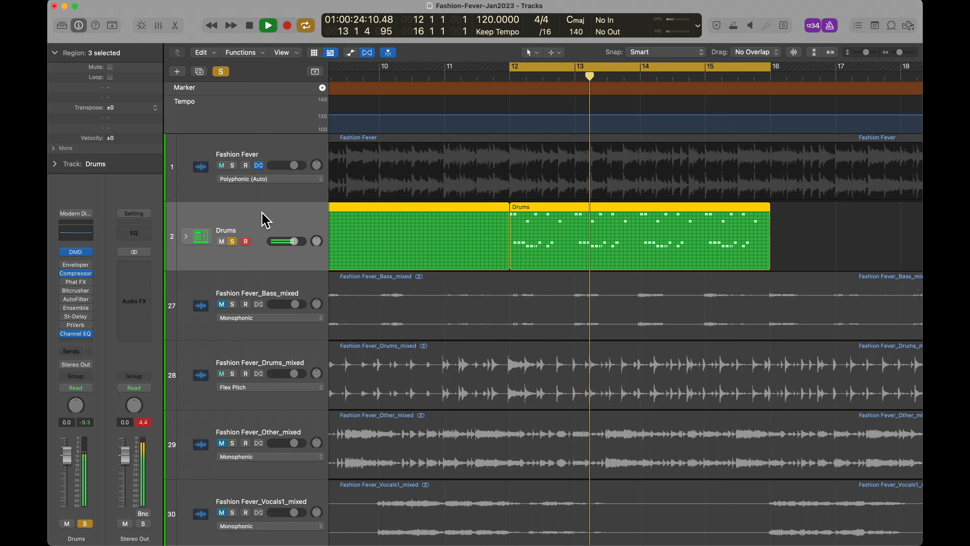
key("space")
Enlarge the Marker track and examine the song's section markers from the intro through the verses, choruses and breakdown
scroll(509, 175, "up", 2)
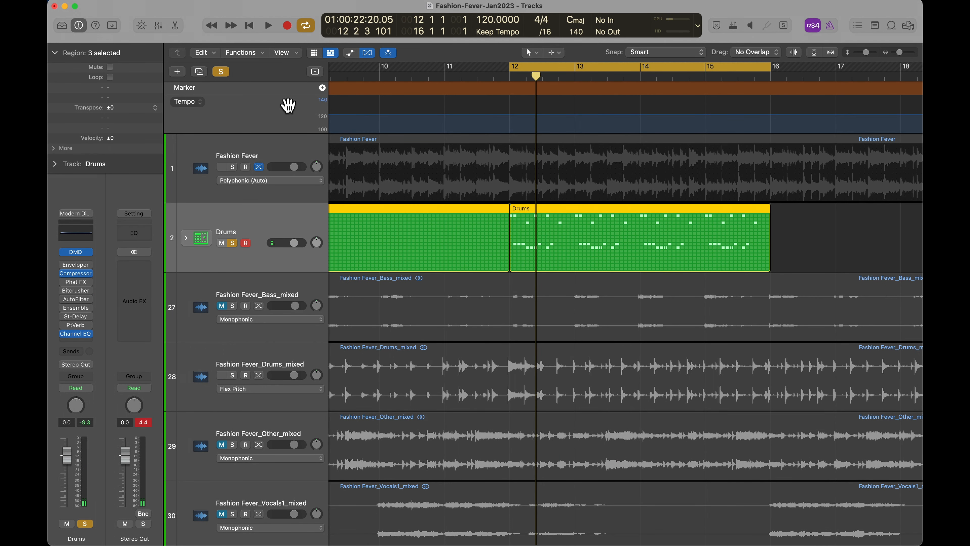
left_click_drag(280, 94, 279, 110)
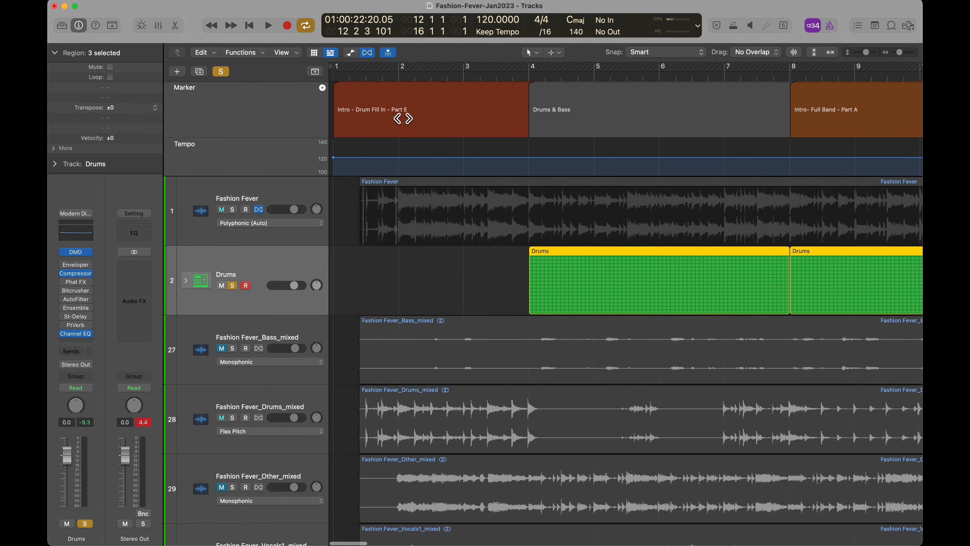
left_click(260, 115)
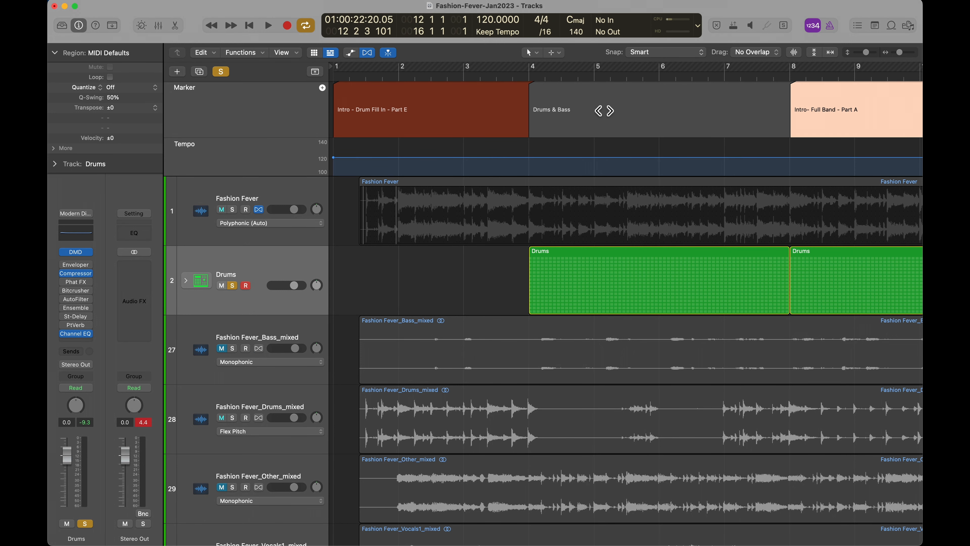
scroll(603, 109, "right", 10)
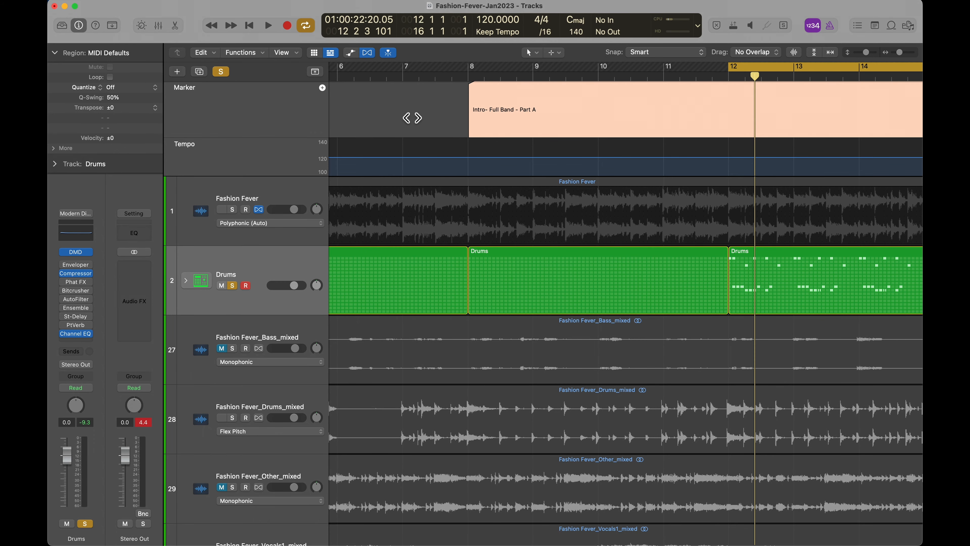
scroll(634, 107, "down", 10)
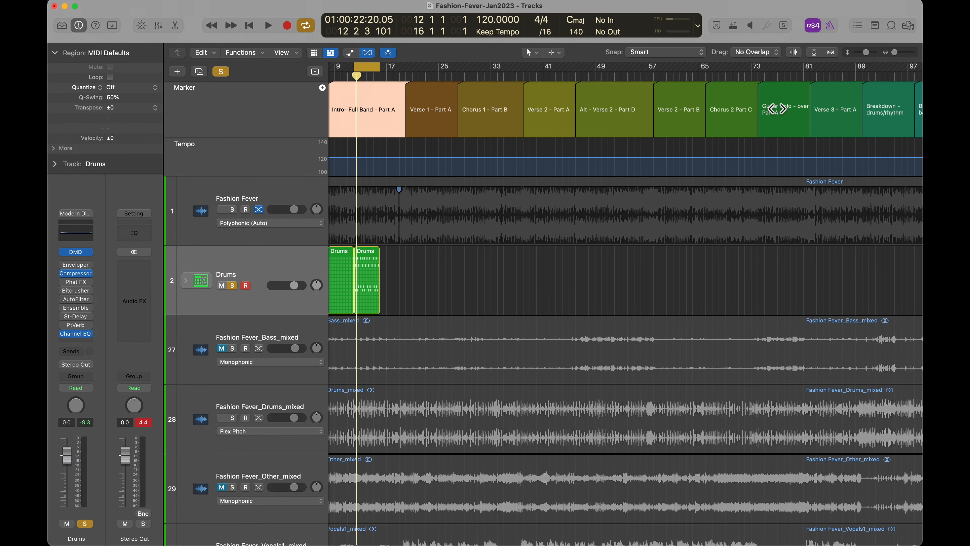